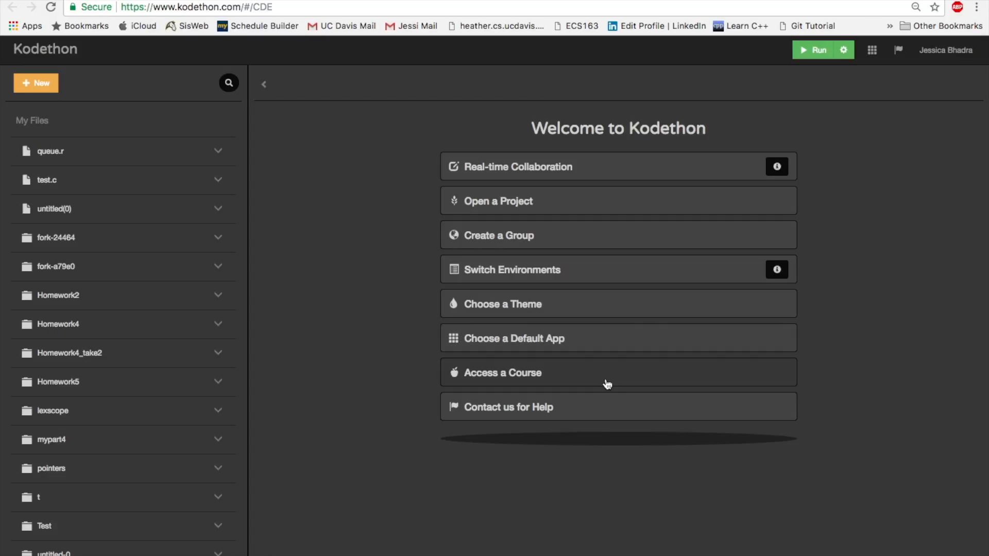
- Create a course named ECS10 with the description "Introduction to Programming" and no password
{"action": "left_click", "coordinate": [534, 378]}
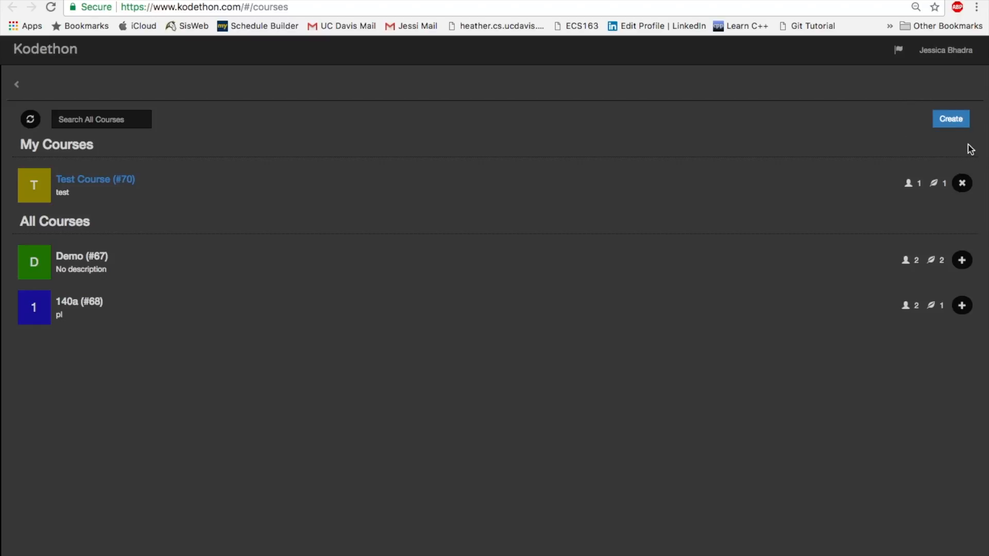
{"action": "left_click", "coordinate": [951, 124]}
{"action": "left_click", "coordinate": [618, 260]}
{"action": "type", "text": "ECS10"}
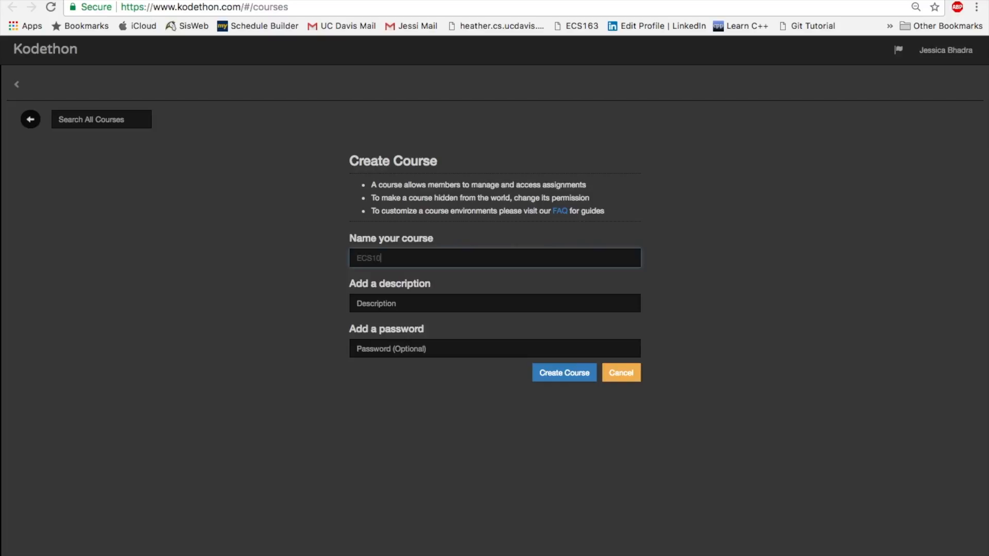
{"action": "key", "text": "Tab"}
{"action": "type", "text": "Un"}
{"action": "key", "text": "BackSpace"}
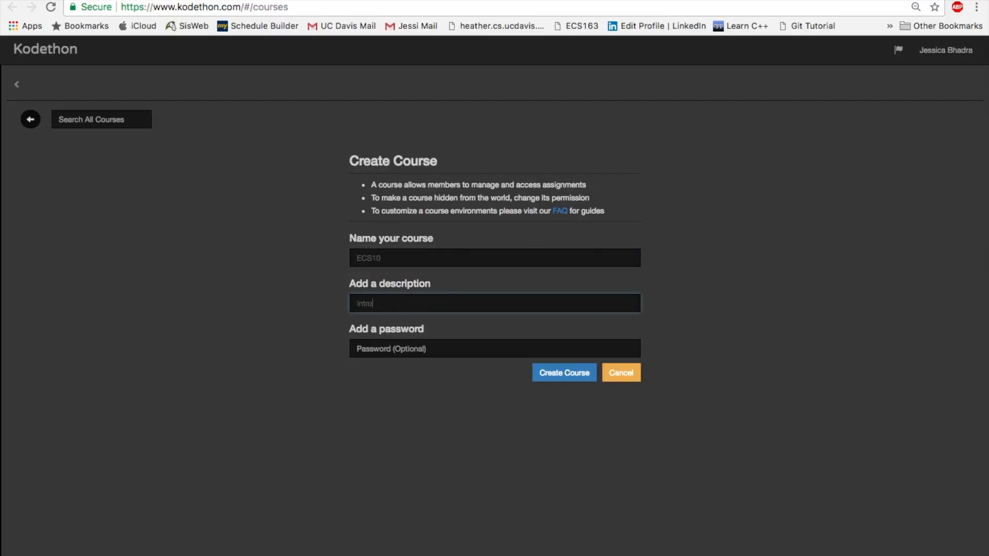
{"action": "type", "text": "Introduction to Programming"}
{"action": "left_click", "coordinate": [556, 382]}
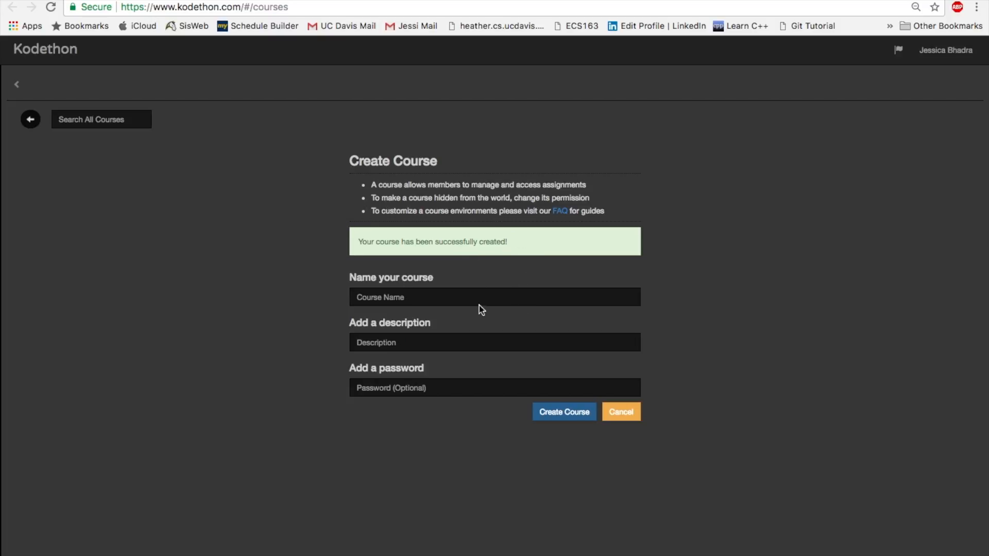
- Return to the course list and open the ECS10 course
{"action": "left_click", "coordinate": [31, 121]}
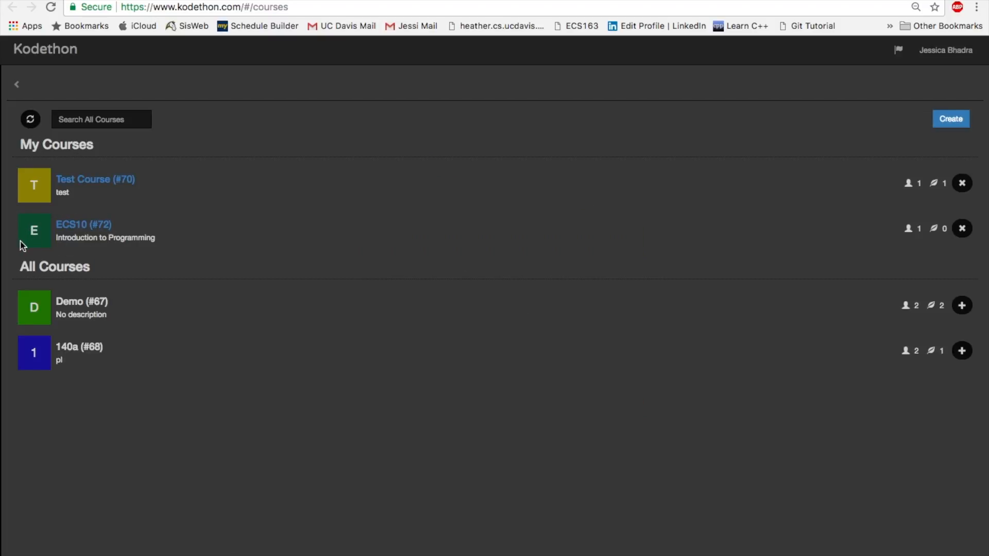
{"action": "left_click", "coordinate": [93, 232]}
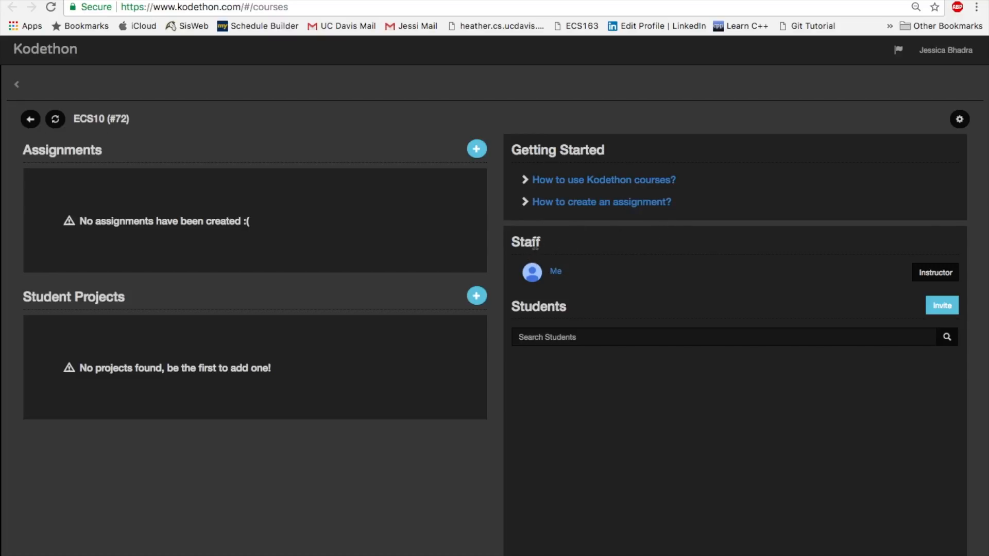
{"action": "left_click", "coordinate": [579, 342]}
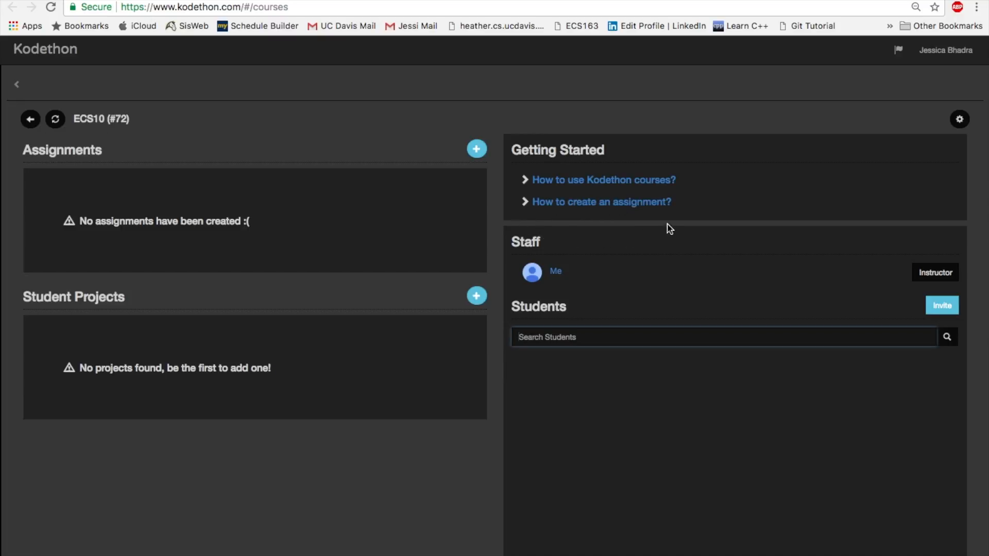
- Follow the assignment-creation guide to create Homework-1 in ECS10 with the description "First assignment"
{"action": "left_click", "coordinate": [605, 205]}
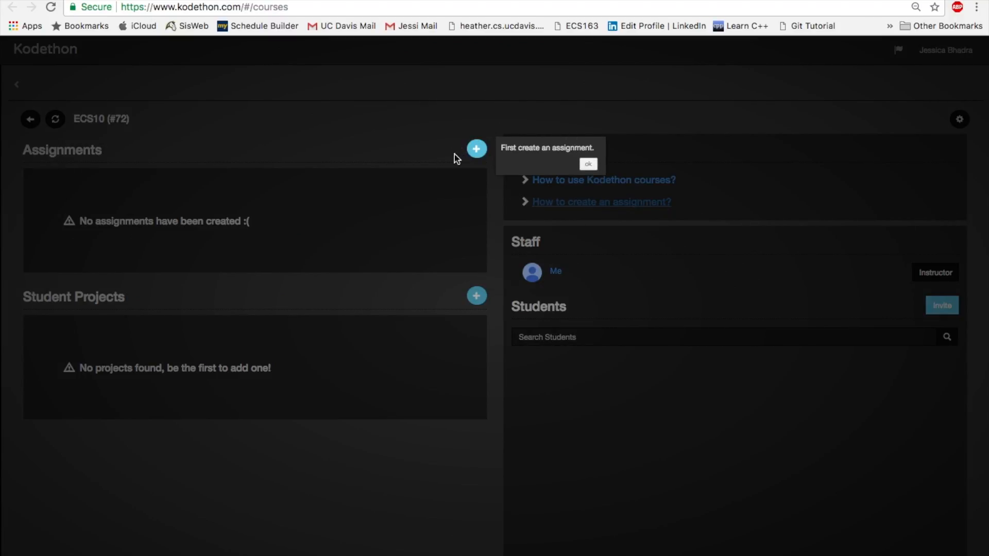
{"action": "left_click", "coordinate": [588, 165]}
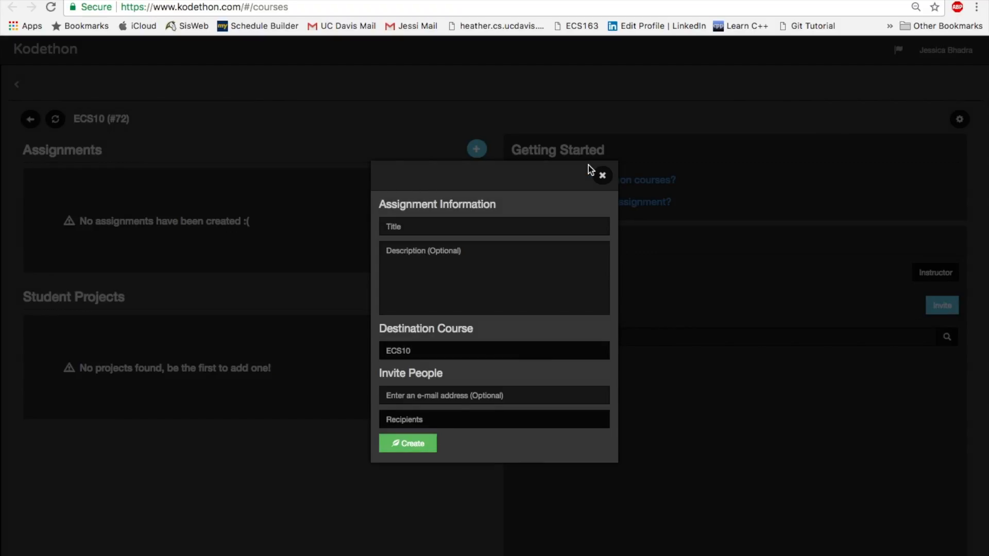
{"action": "left_click", "coordinate": [461, 229]}
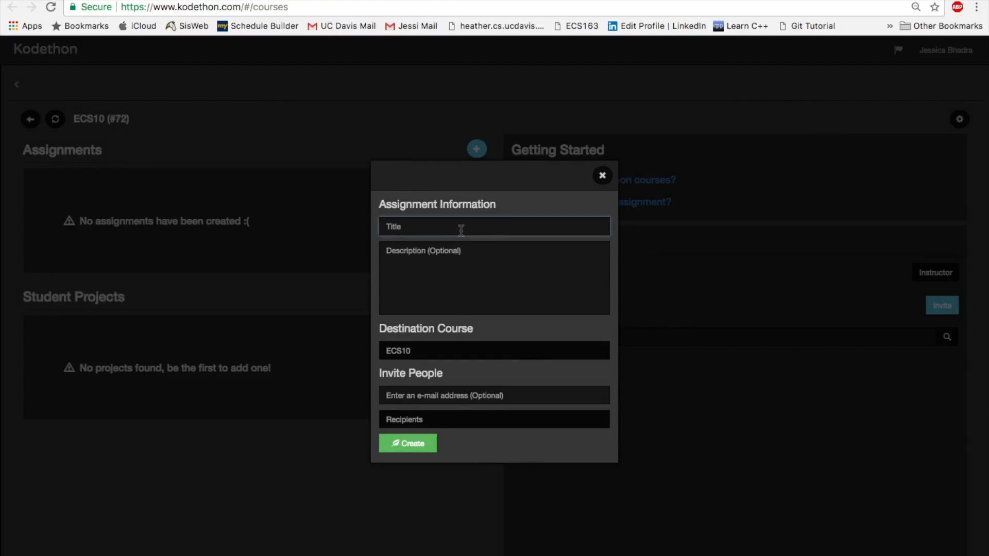
{"action": "type", "text": "Homework-1"}
{"action": "key", "text": "Tab"}
{"action": "type", "text": "F"}
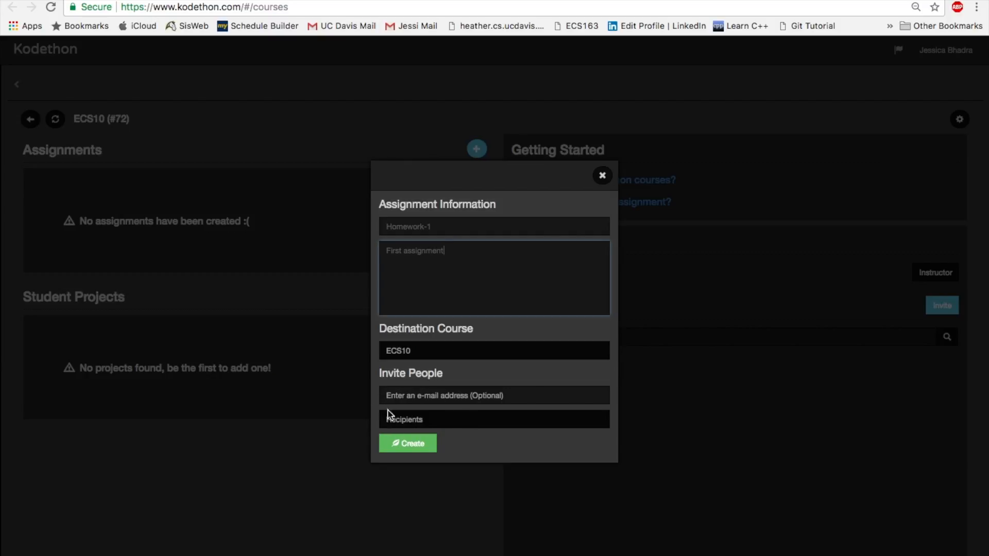
{"action": "left_click", "coordinate": [466, 400]}
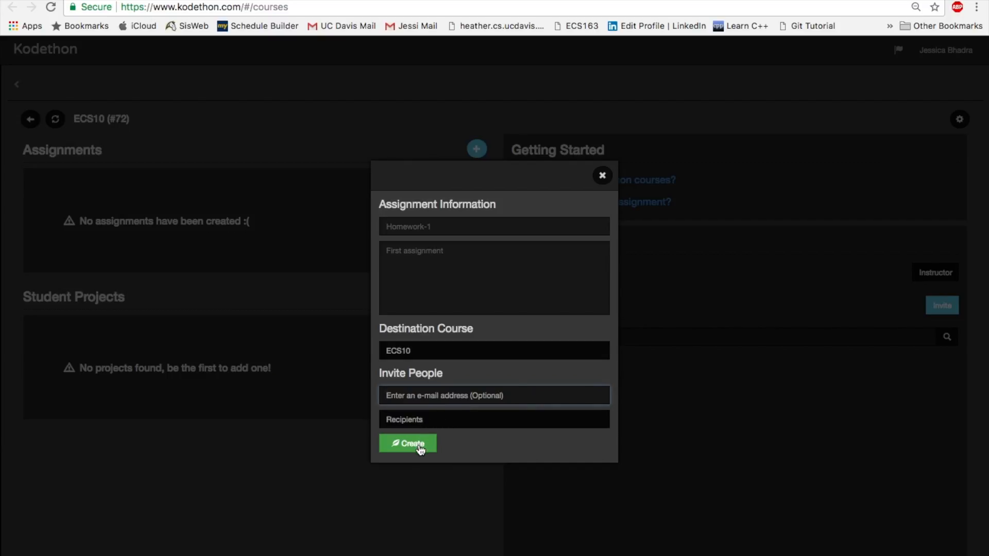
{"action": "left_click", "coordinate": [420, 446]}
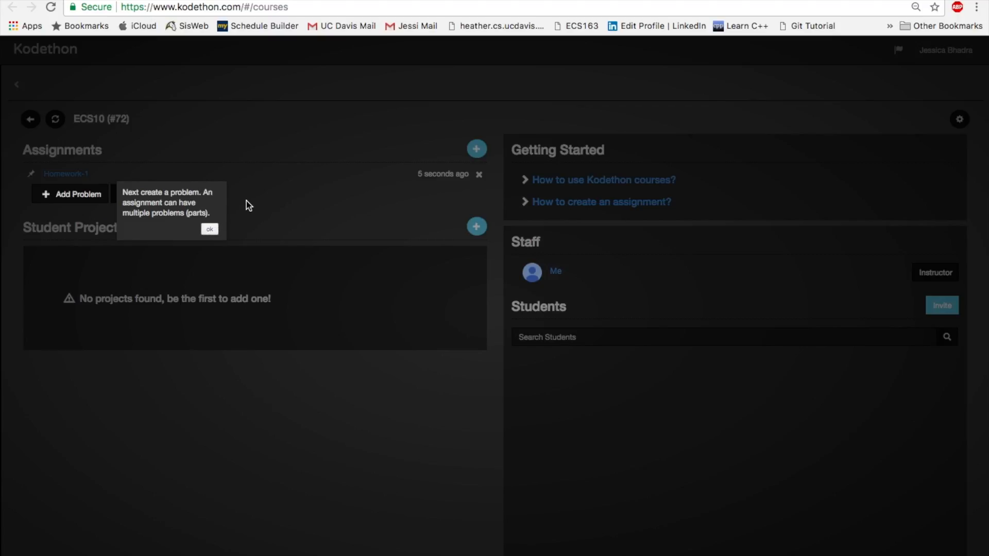
- Start a new problem for the Homework-1 assignment and name it Part-1
{"action": "left_click", "coordinate": [209, 231]}
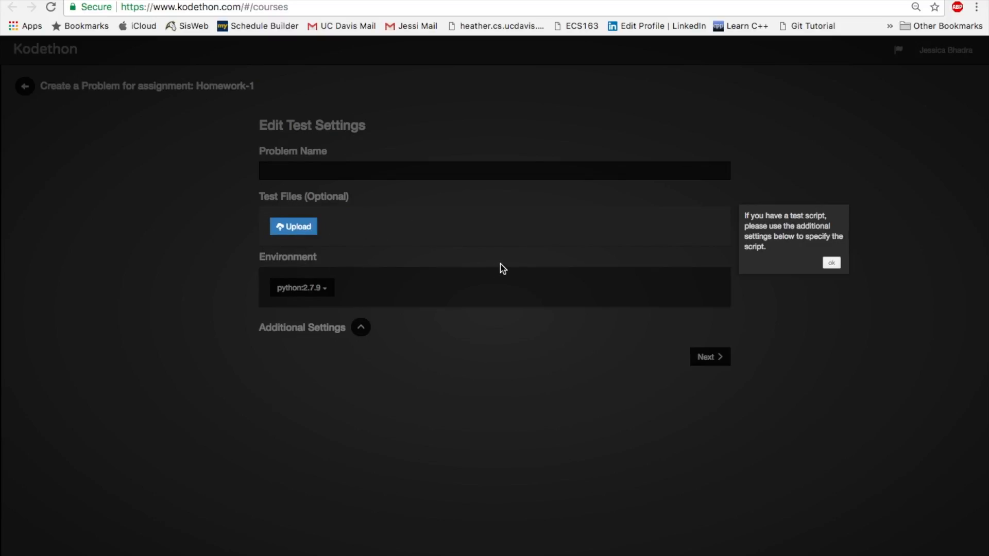
{"action": "left_click", "coordinate": [830, 263]}
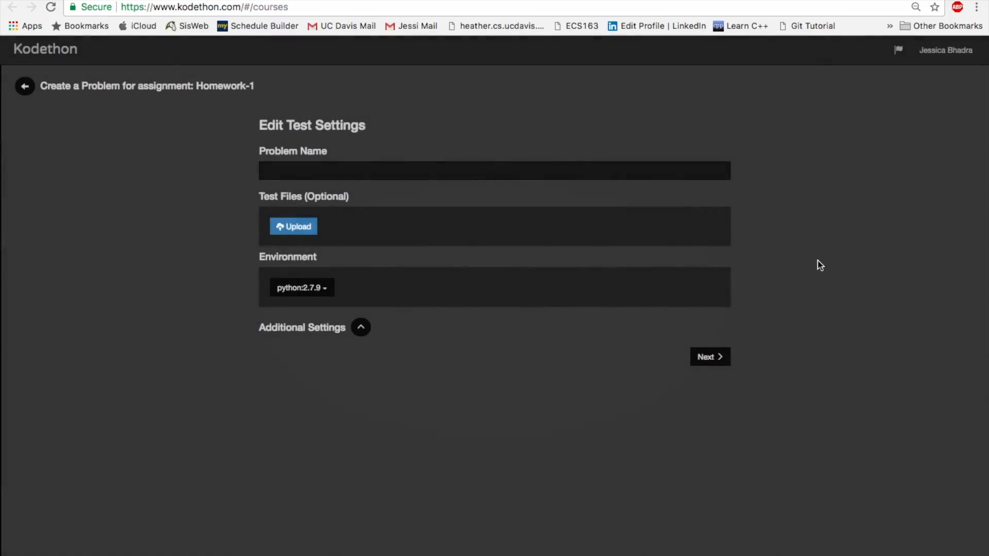
{"action": "left_click", "coordinate": [587, 174]}
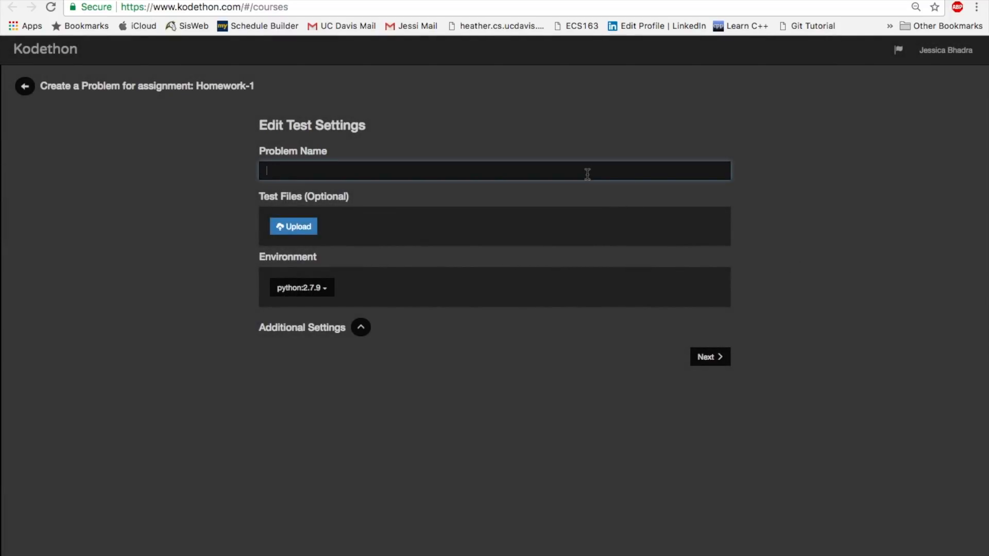
{"action": "type", "text": "Part"}
- Upload part-1.zip from the Downloads folder as the problem's test files
{"action": "left_click", "coordinate": [302, 231]}
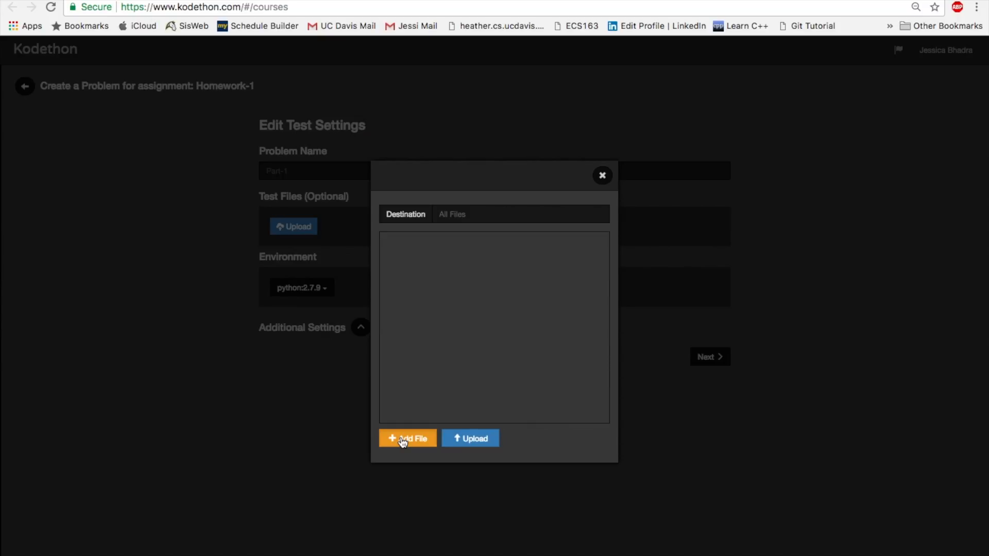
{"action": "left_click", "coordinate": [403, 442]}
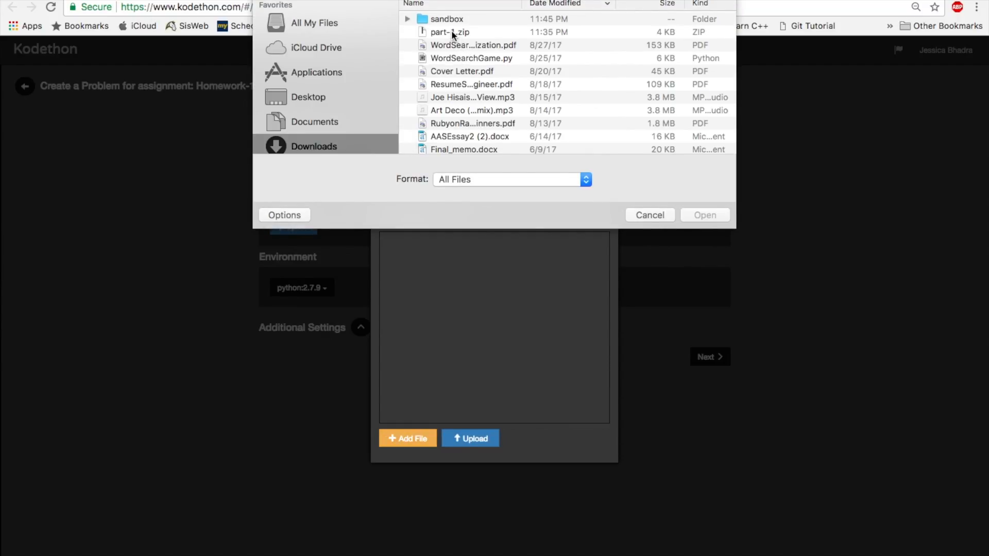
{"action": "left_click", "coordinate": [444, 33]}
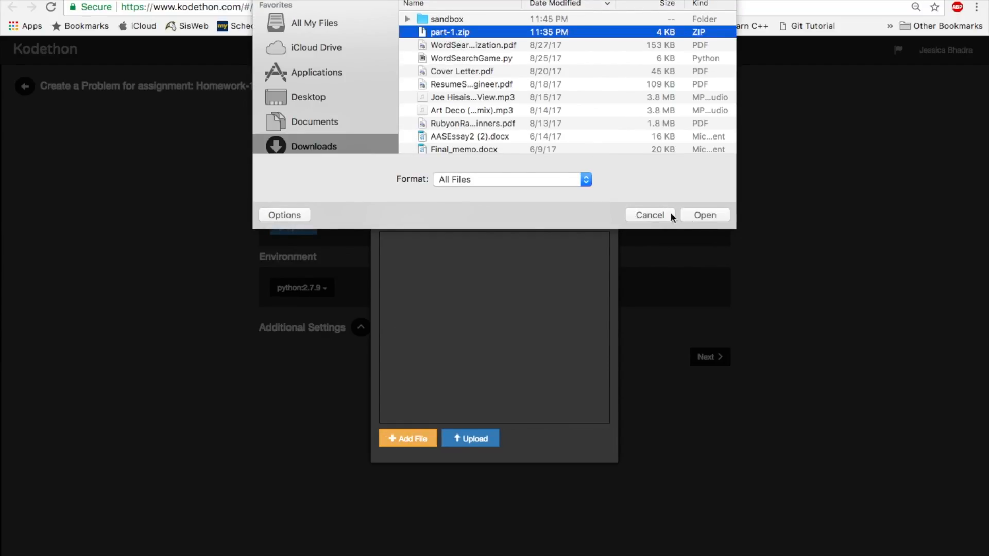
{"action": "left_click", "coordinate": [702, 218]}
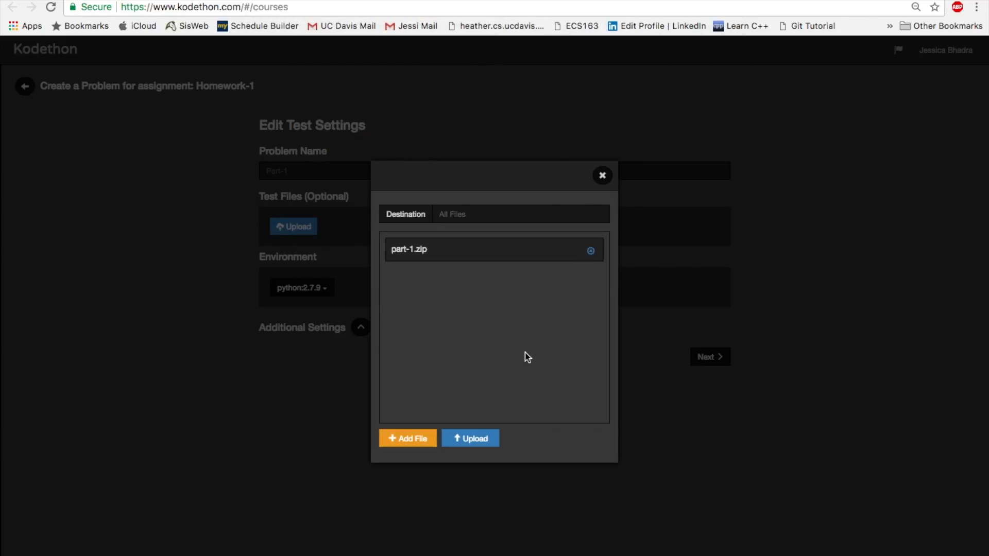
{"action": "left_click", "coordinate": [479, 439]}
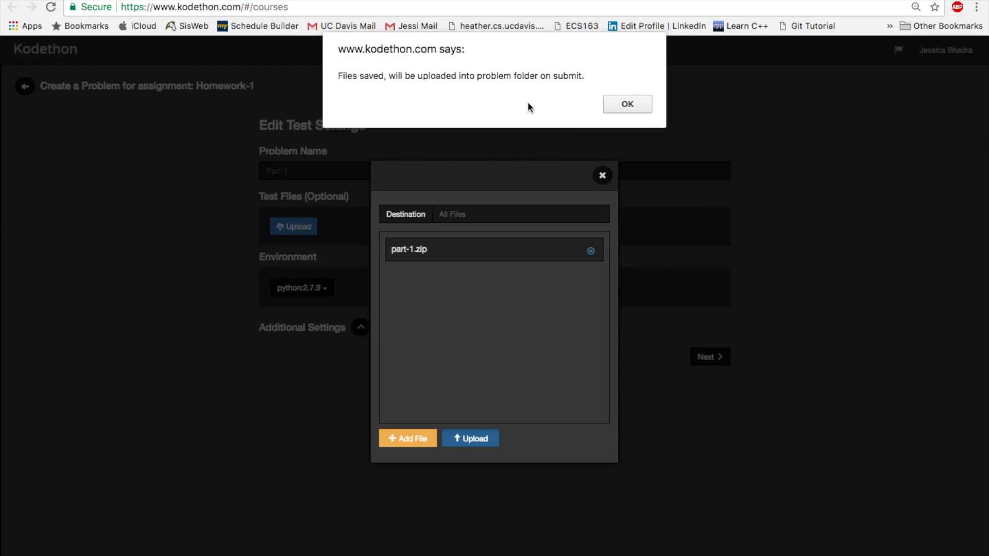
{"action": "left_click", "coordinate": [628, 104]}
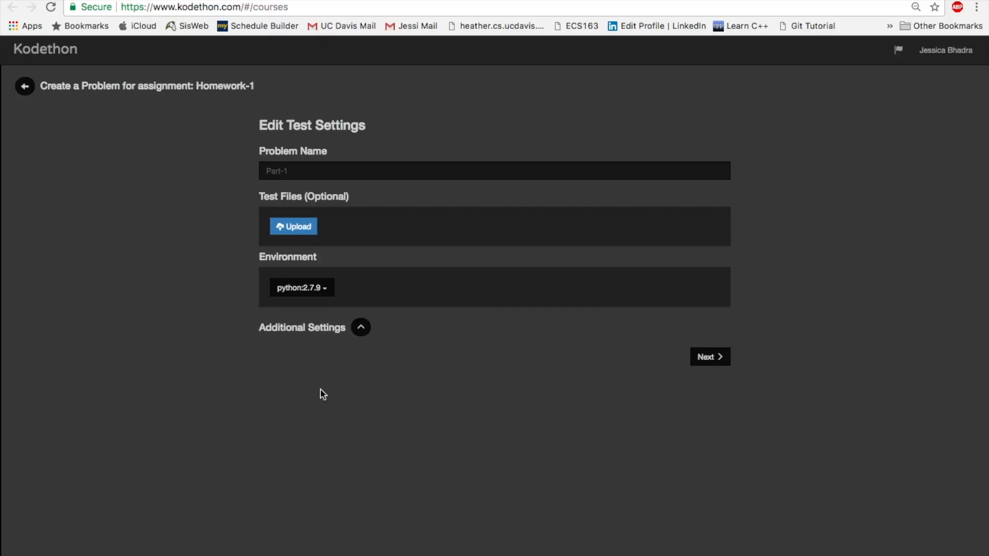
- Continue to the export grade settings and create the problem with the default output file name, format and template
{"action": "left_click", "coordinate": [702, 360]}
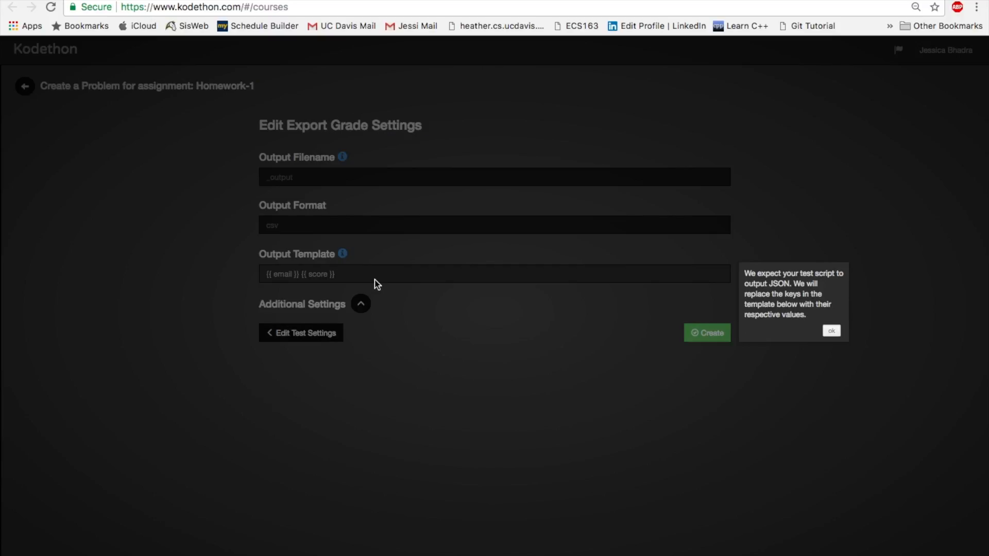
{"action": "left_click", "coordinate": [831, 331]}
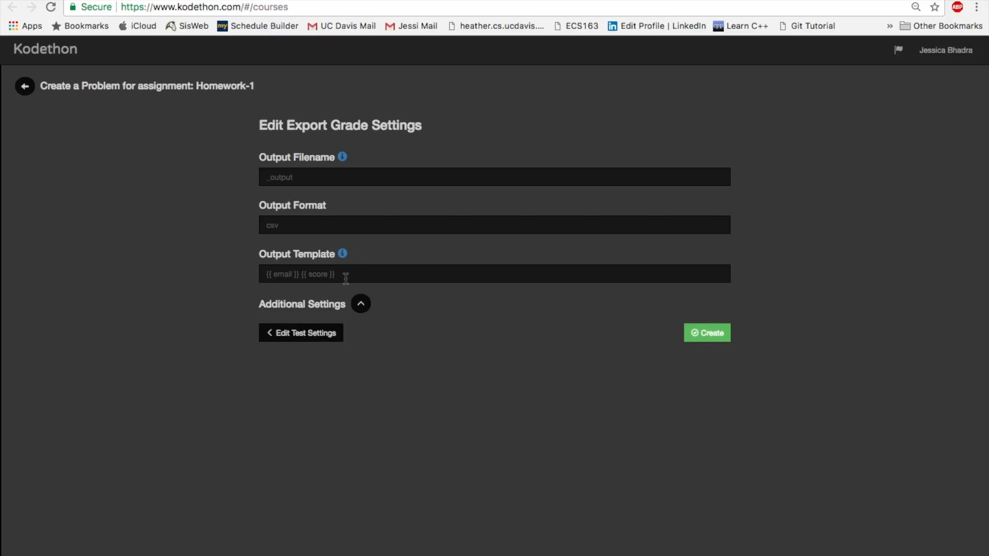
{"action": "left_click", "coordinate": [272, 273]}
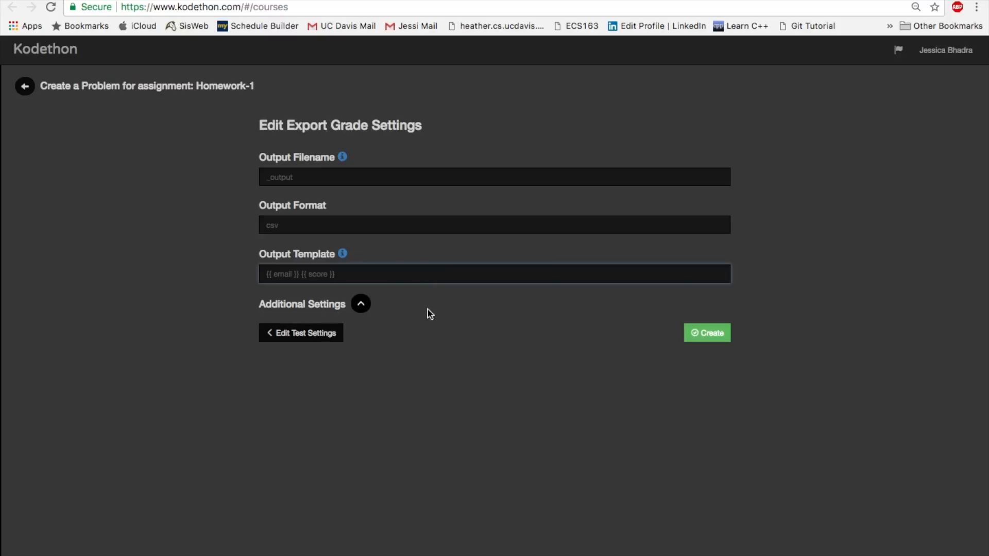
{"action": "left_click", "coordinate": [702, 343]}
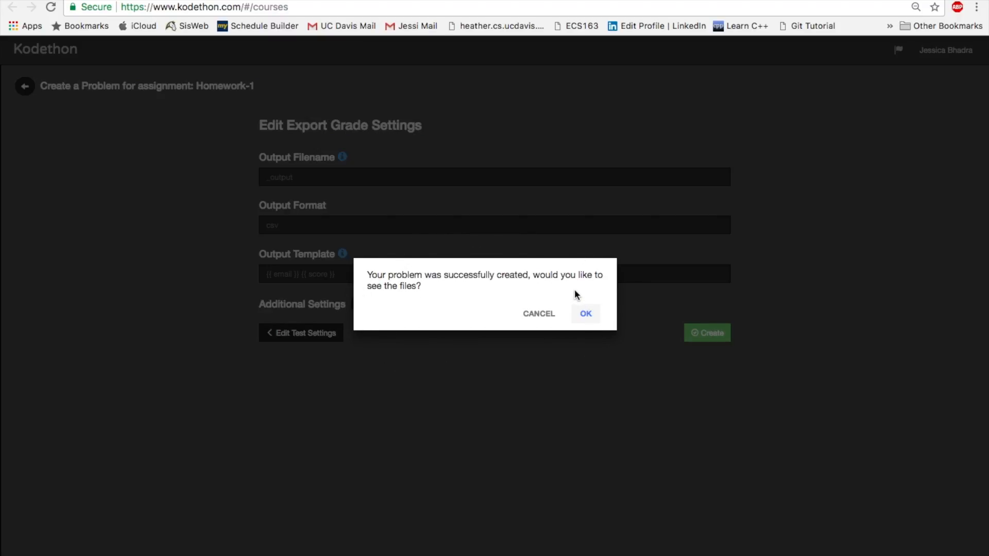
- Open the created problem's files and examine the test.sh script and the inputs folder inside Part-1
{"action": "left_click", "coordinate": [587, 312]}
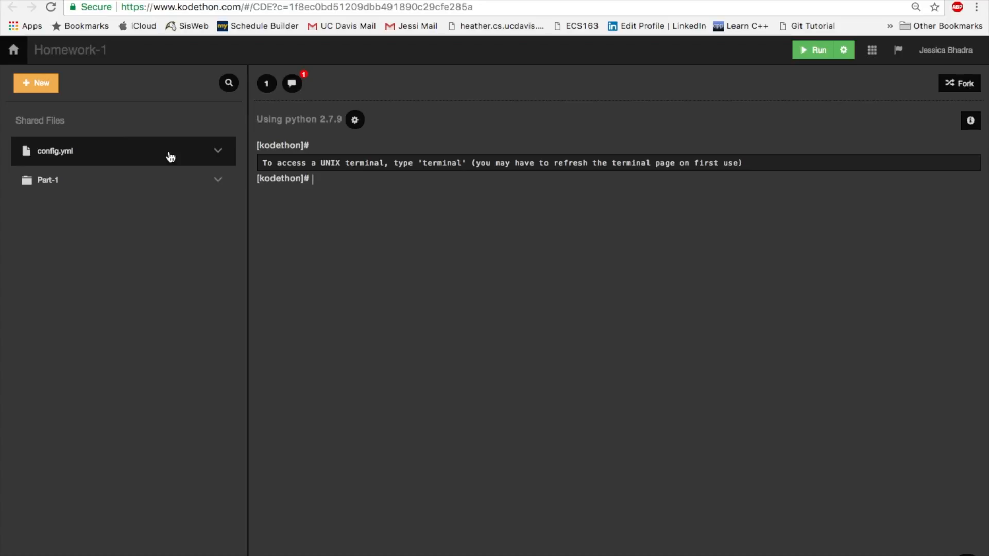
{"action": "left_click", "coordinate": [156, 180]}
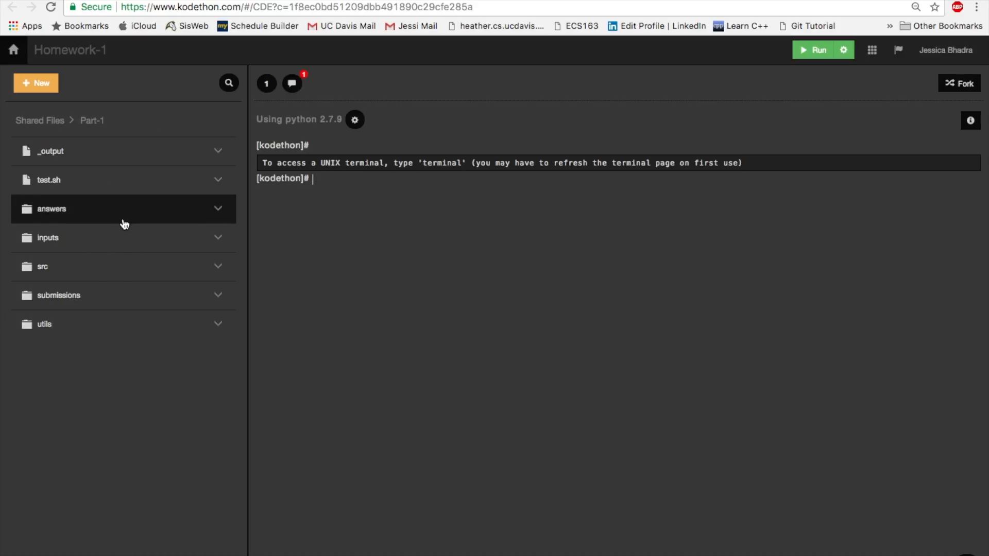
{"action": "left_click", "coordinate": [142, 194]}
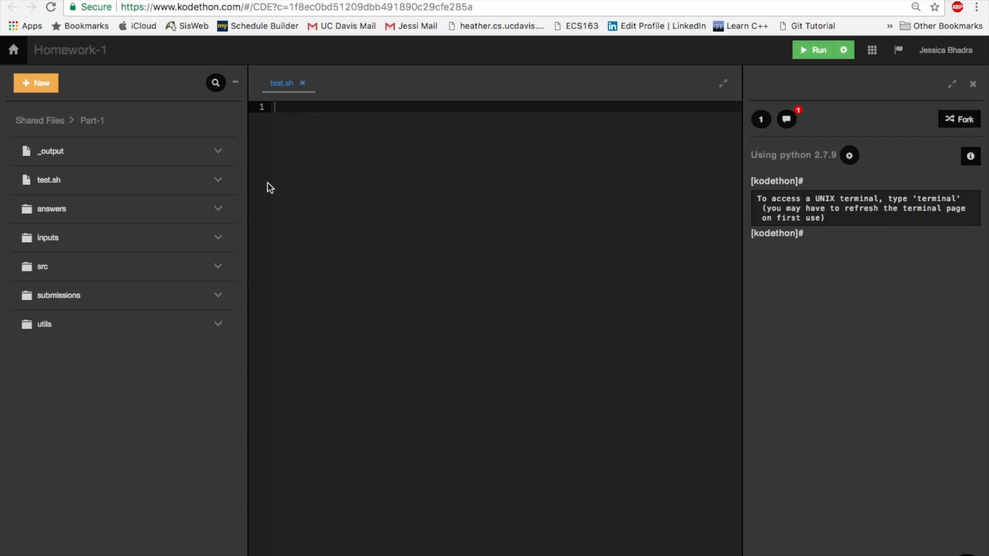
{"action": "type", "text": "main_file=part-1.py  # Check that main file exists if [ -z $(ls $main_file 2> /dev/null) ]; then     python utils/toJson.py header 'You got a score of:' score 0     exit fi  output_path=/tmp/o # Temp path to store output  score=0 # Student's score max=0 # Max score  files=$(ls inputs) # Get all input files from input folder for f in $files; do     # Pass each input into the submission program     # and then diff the anwers     o=$(python3 $main_file < inputs/$f > $output_path)     d=$(diff $output_path answers/$f)      if [ -z \"$d\" ]; then         score=$((score + 1))     fi      # Keep track of number of inputs     max=$((max + 1)) done  # Use python to convert division return value to float grade=$(python -c \"print float($score)/$max * 100\") python utils/toJson.py header 'You got a score of:' score $grade"}
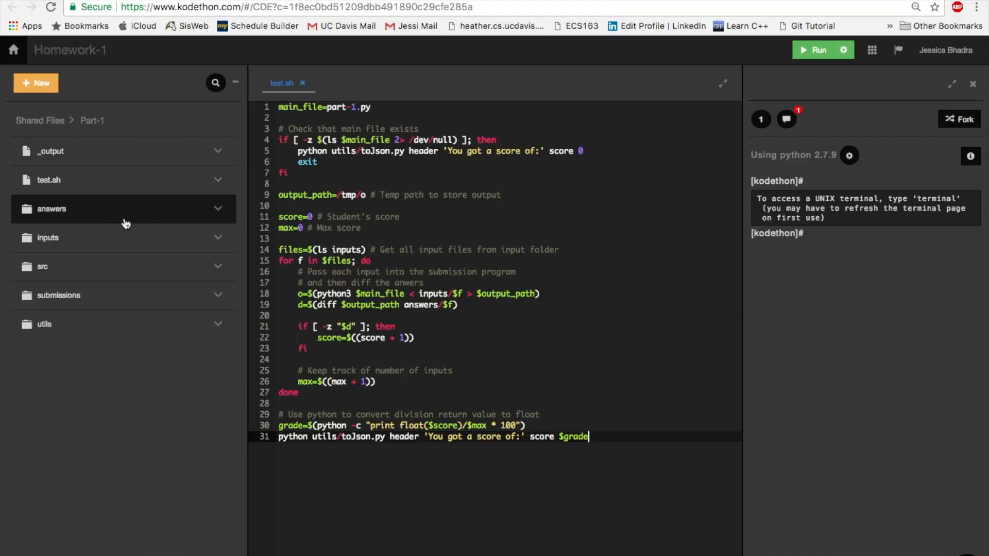
{"action": "left_click", "coordinate": [111, 238]}
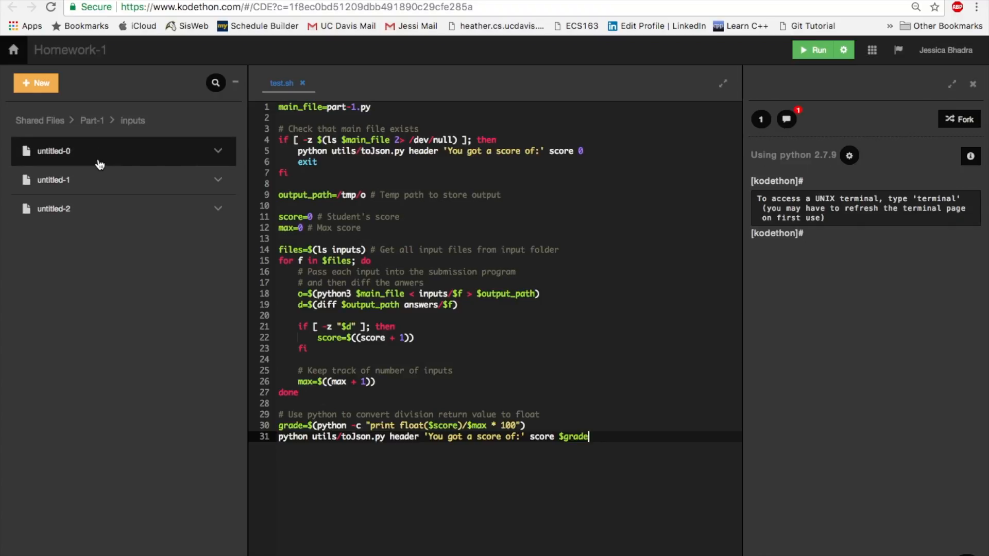
{"action": "left_click", "coordinate": [92, 124]}
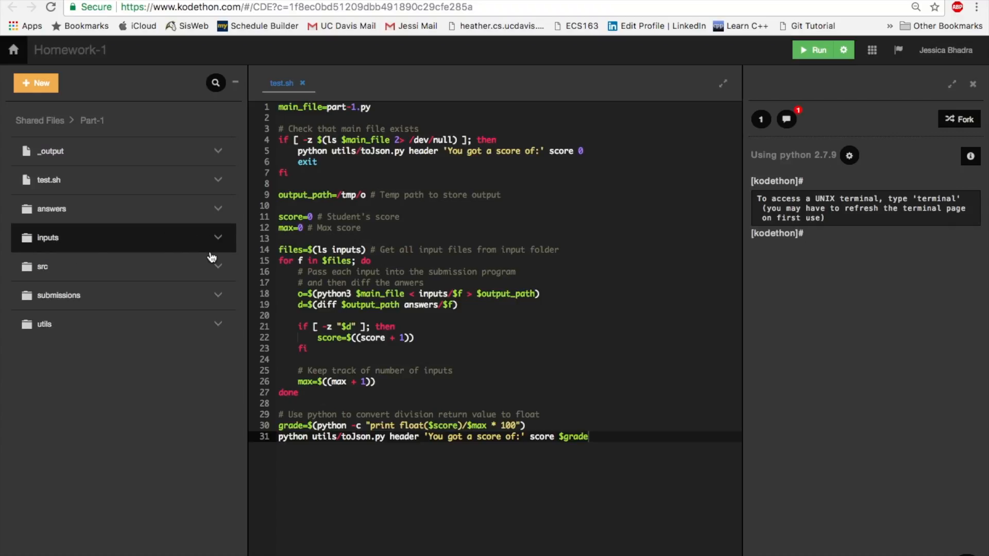
- Leave the problem creation form and go back to the ECS10 course page
{"action": "left_click", "coordinate": [354, 207]}
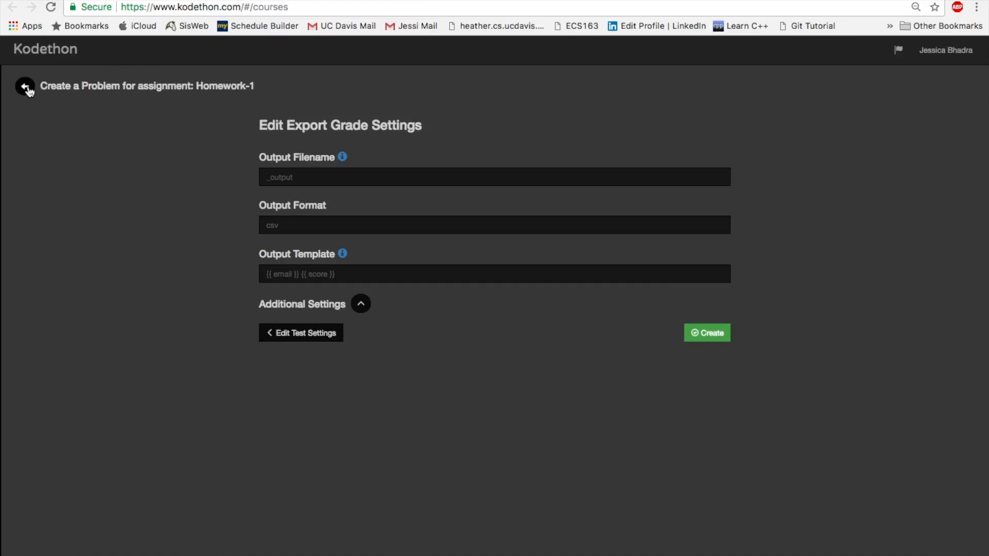
{"action": "left_click", "coordinate": [25, 86]}
{"action": "left_click", "coordinate": [582, 314]}
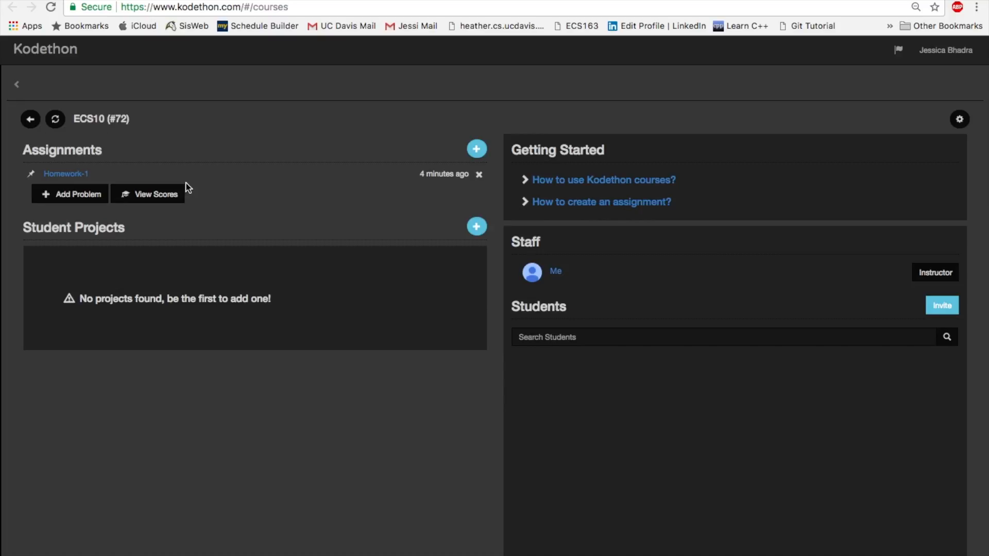
{"action": "key", "text": "ctrl+Left"}
{"action": "left_click", "coordinate": [148, 120]}
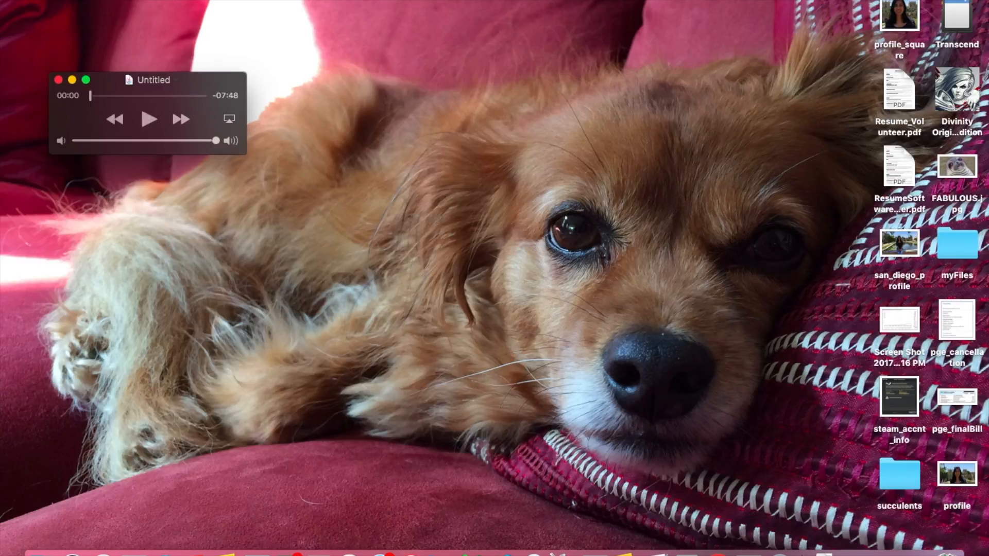
{"action": "left_click", "coordinate": [135, 1]}
{"action": "left_click", "coordinate": [153, 101]}
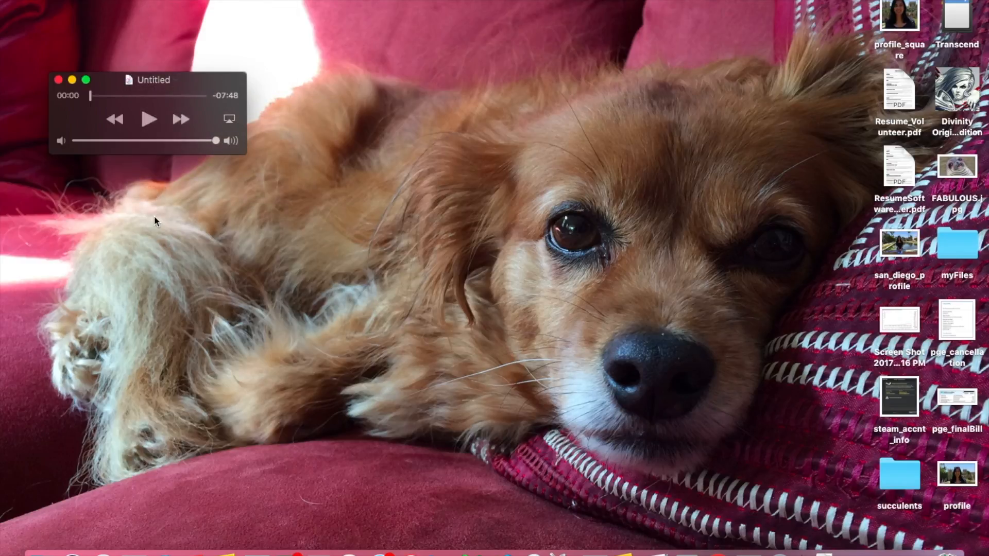